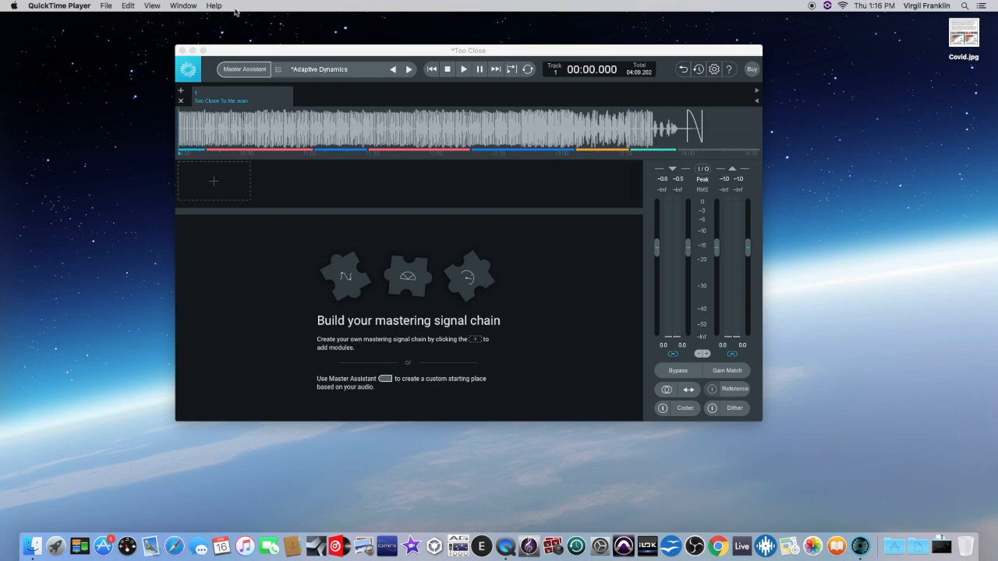
- Listen to the opening seconds of the unprocessed track, stop playback and look through the list of available modules
{"action": "left_click", "coordinate": [236, 51]}
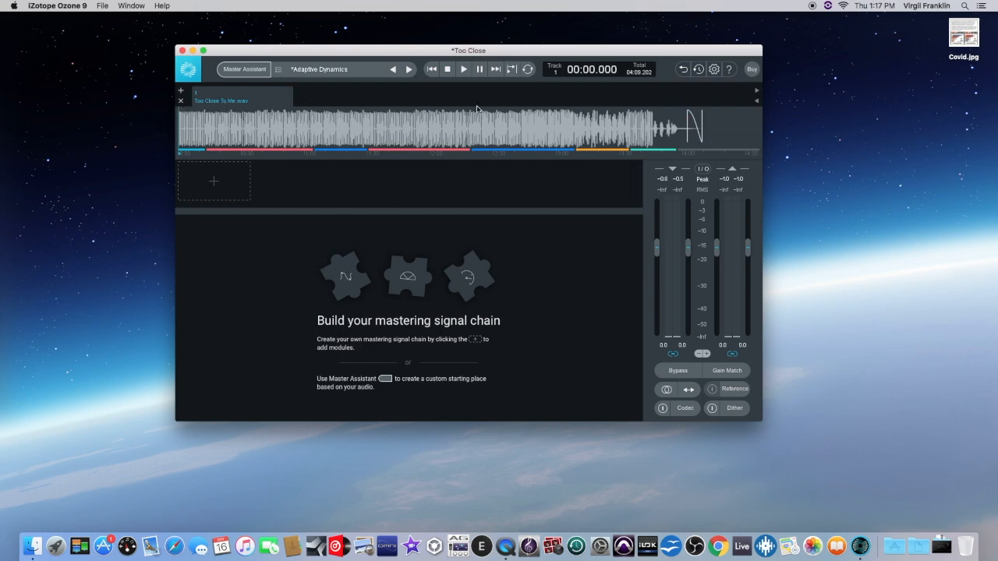
{"action": "left_click", "coordinate": [464, 70]}
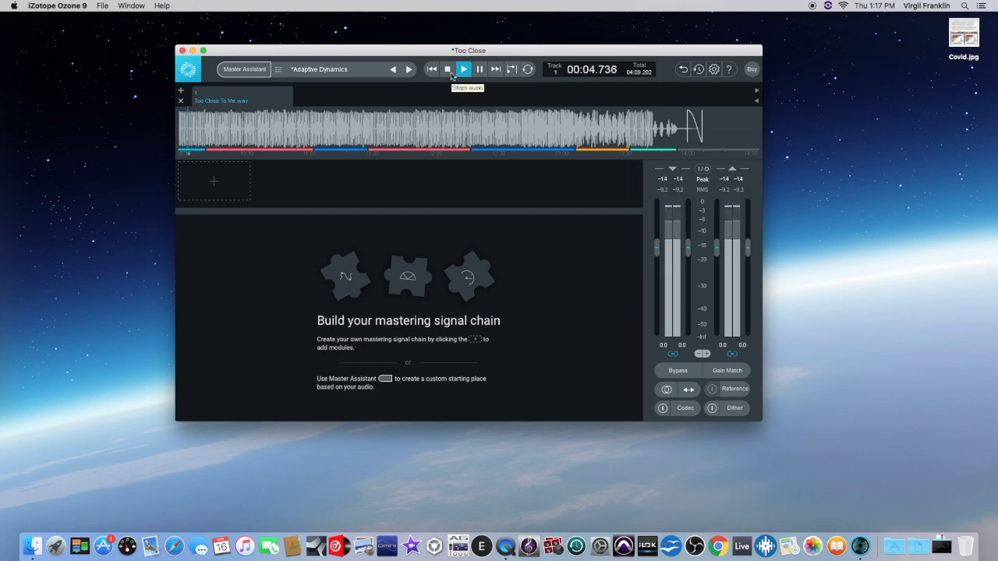
{"action": "left_click", "coordinate": [450, 72]}
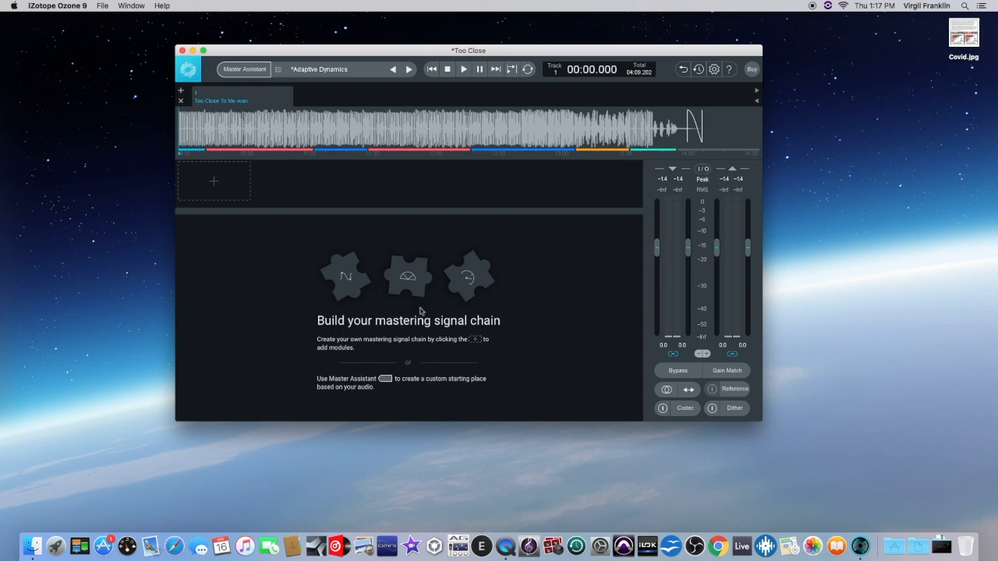
{"action": "left_click", "coordinate": [217, 184]}
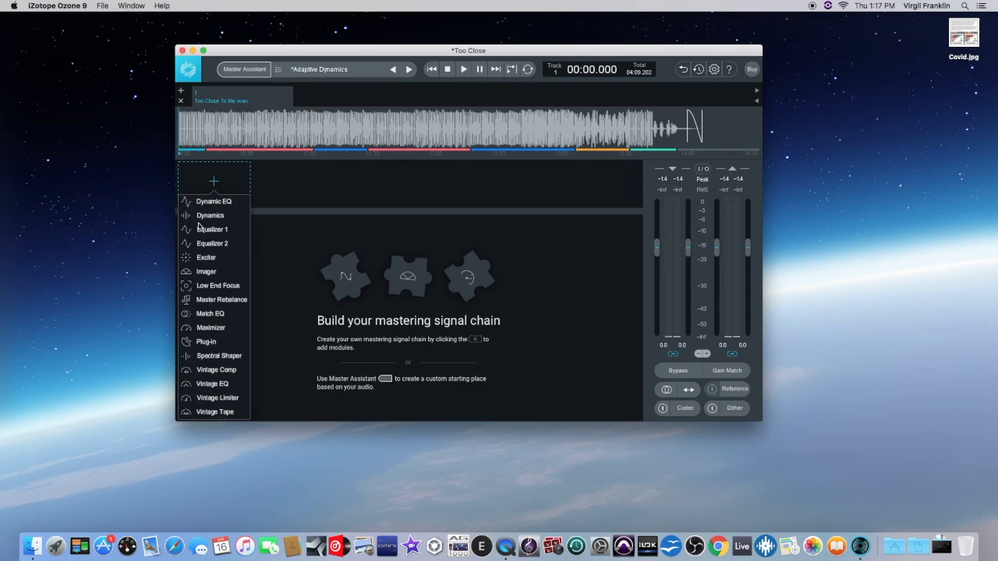
{"action": "left_click", "coordinate": [551, 375]}
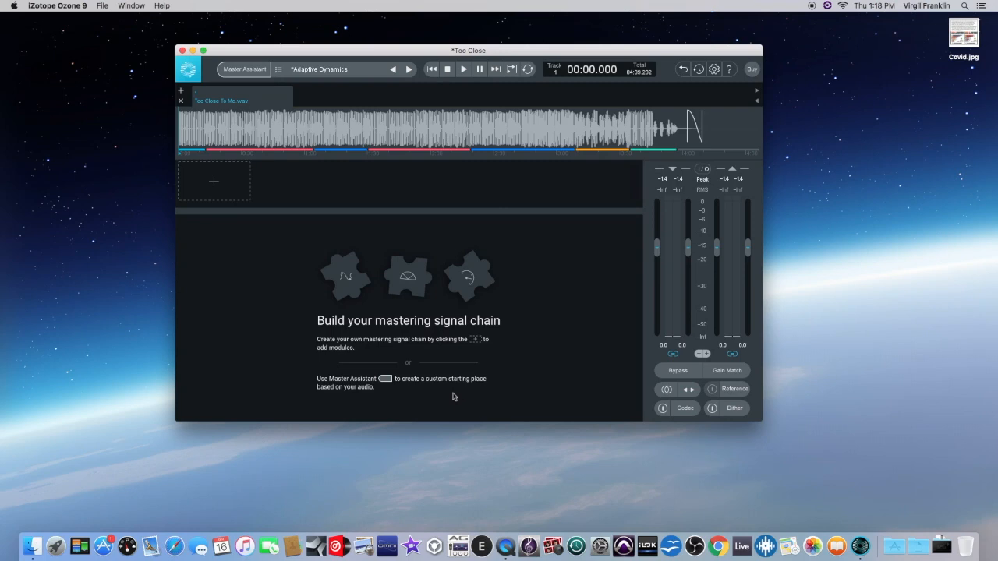
- Set up Master Assistant with Modern modules, Manual loudness at Medium intensity, and CD as the destination
{"action": "left_click", "coordinate": [254, 72]}
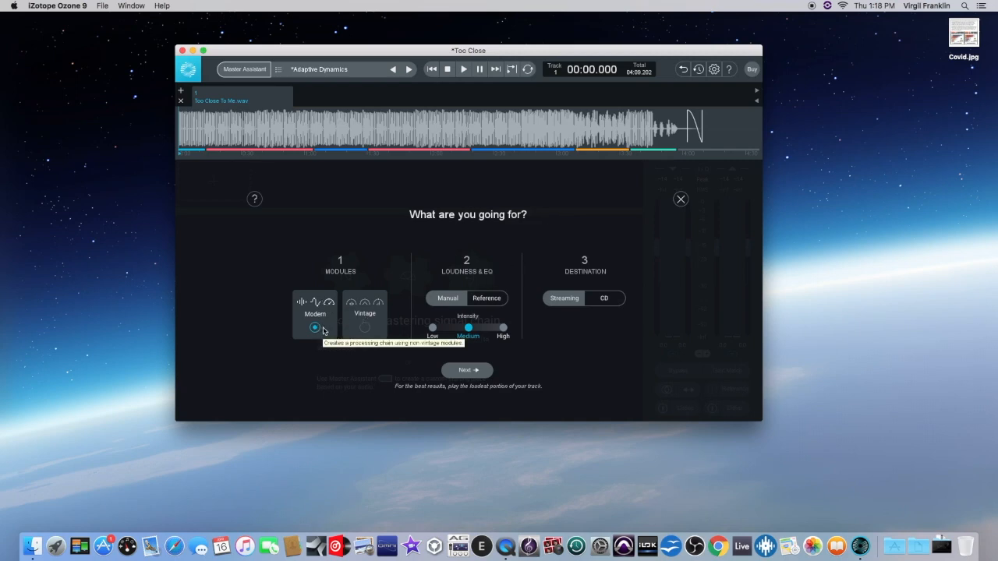
{"action": "left_click", "coordinate": [366, 330]}
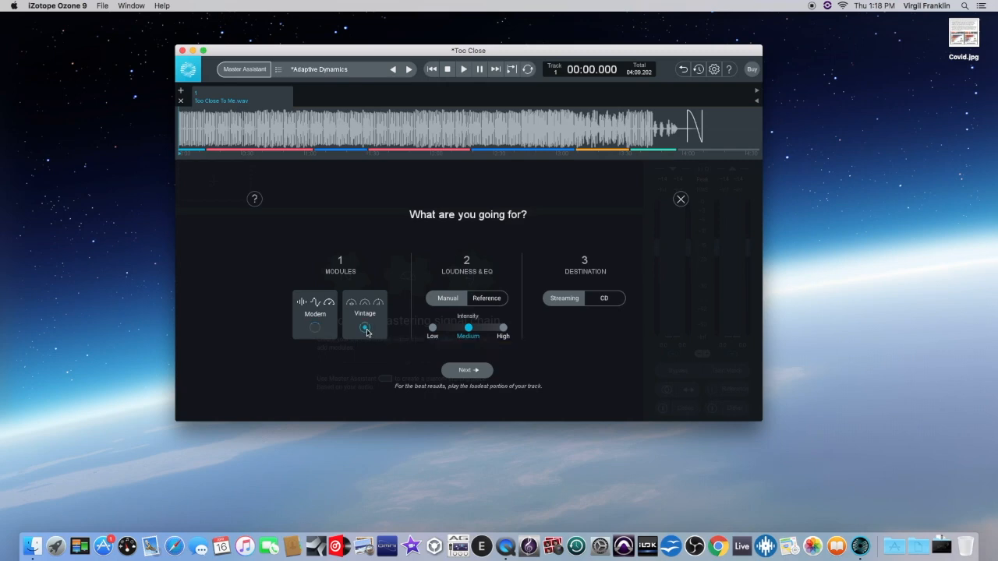
{"action": "left_click", "coordinate": [316, 329]}
{"action": "left_click", "coordinate": [492, 300]}
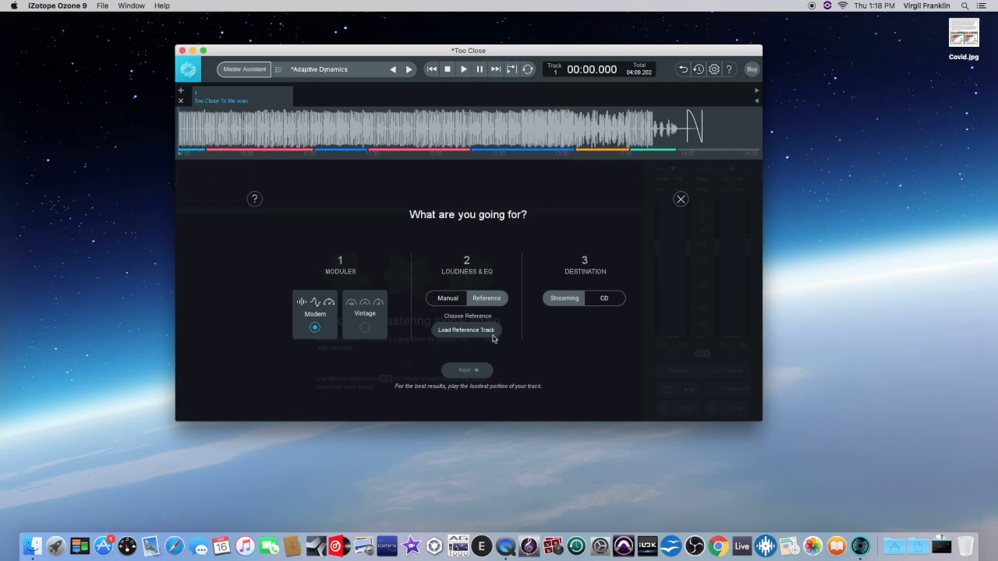
{"action": "left_click", "coordinate": [448, 299]}
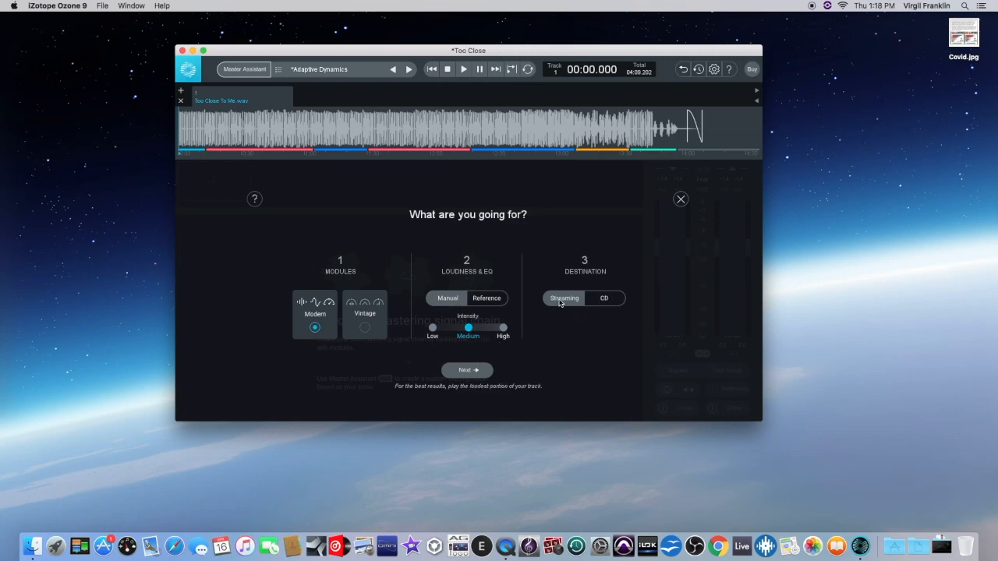
{"action": "left_click", "coordinate": [604, 300]}
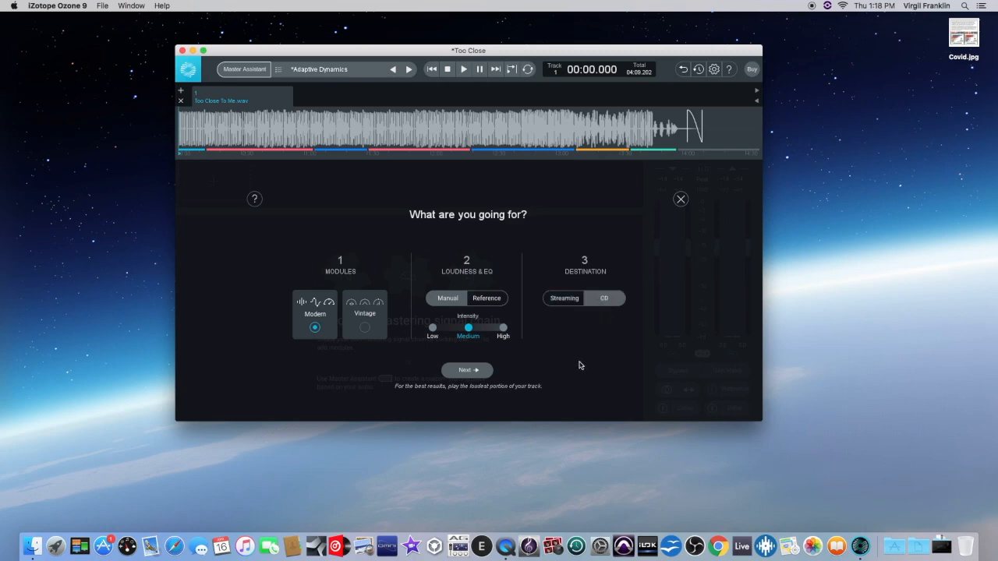
- Run the Master Assistant analysis while playing the track and accept the suggested mastering chain
{"action": "left_click", "coordinate": [474, 376]}
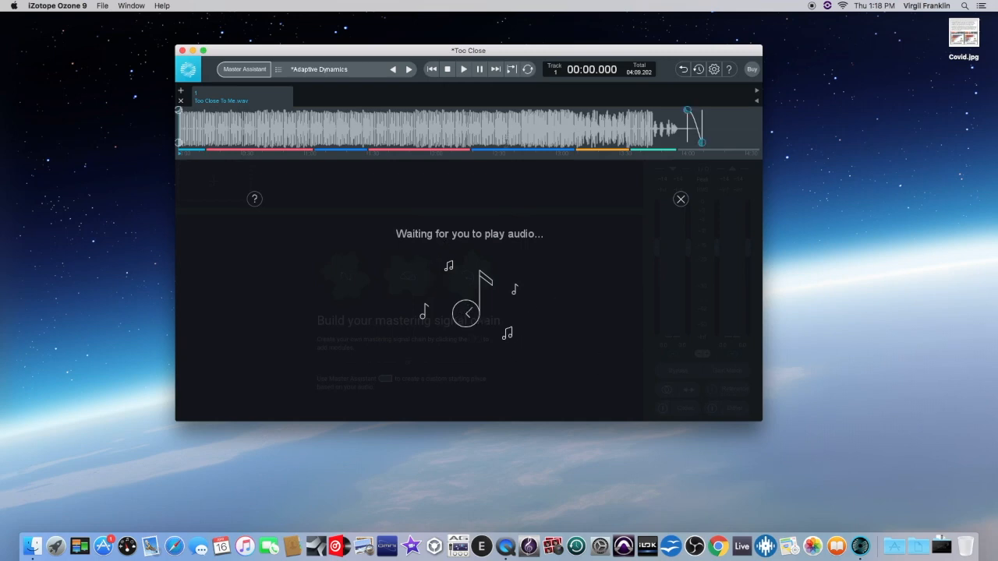
{"action": "left_click", "coordinate": [464, 70]}
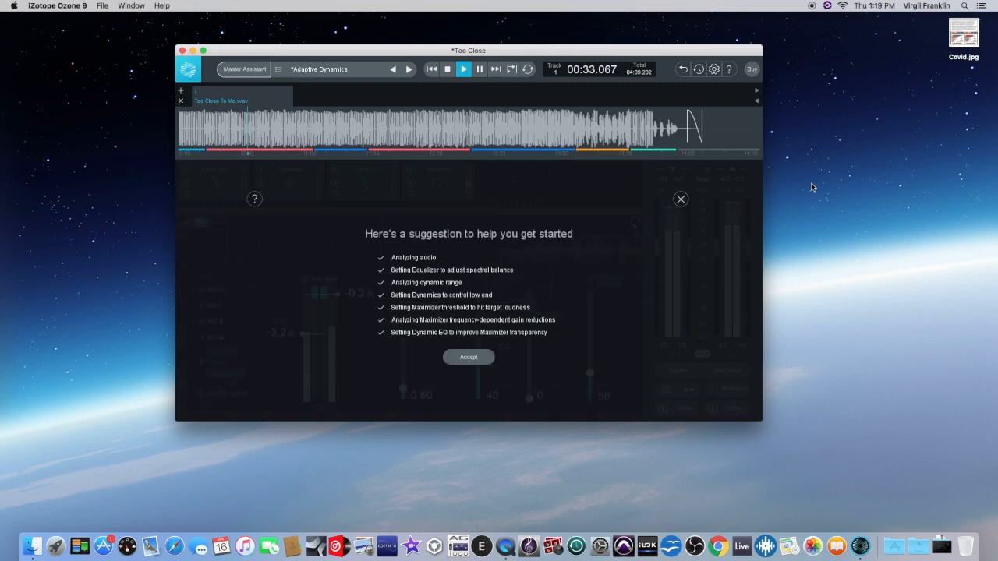
{"action": "left_click", "coordinate": [468, 361]}
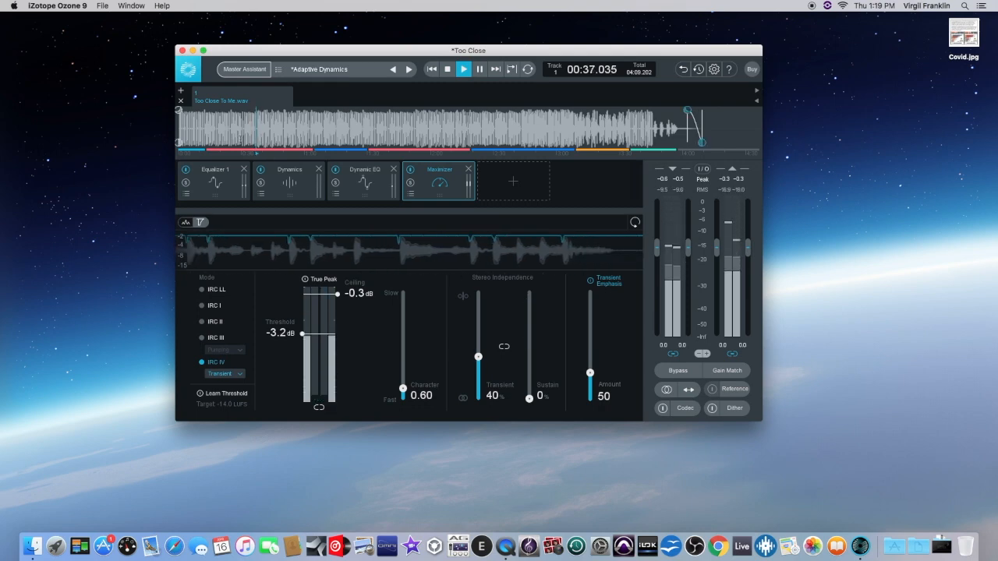
- Review the Dynamics, Dynamic EQ and Maximizer modules while the track plays
{"action": "left_click", "coordinate": [289, 195]}
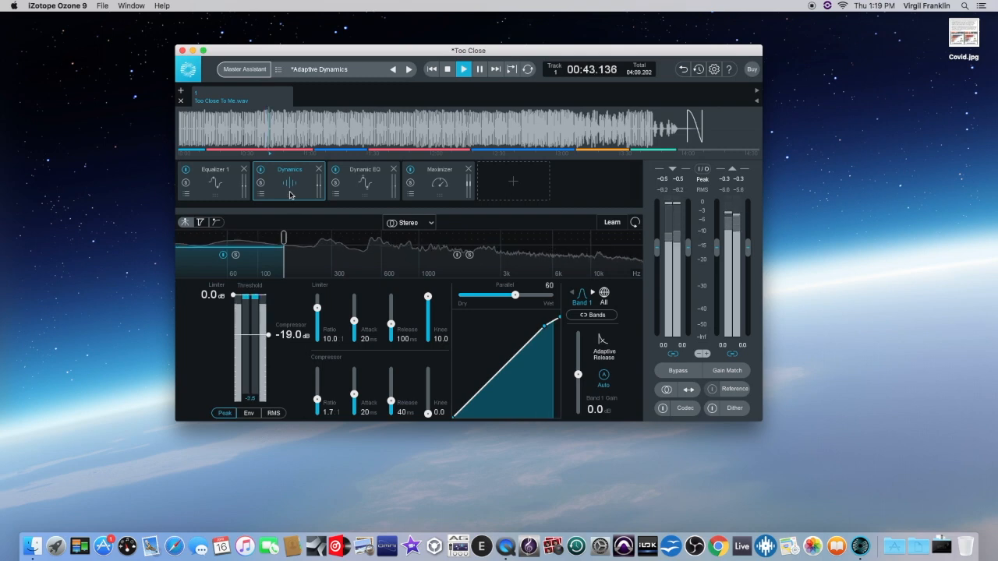
{"action": "left_click", "coordinate": [369, 198]}
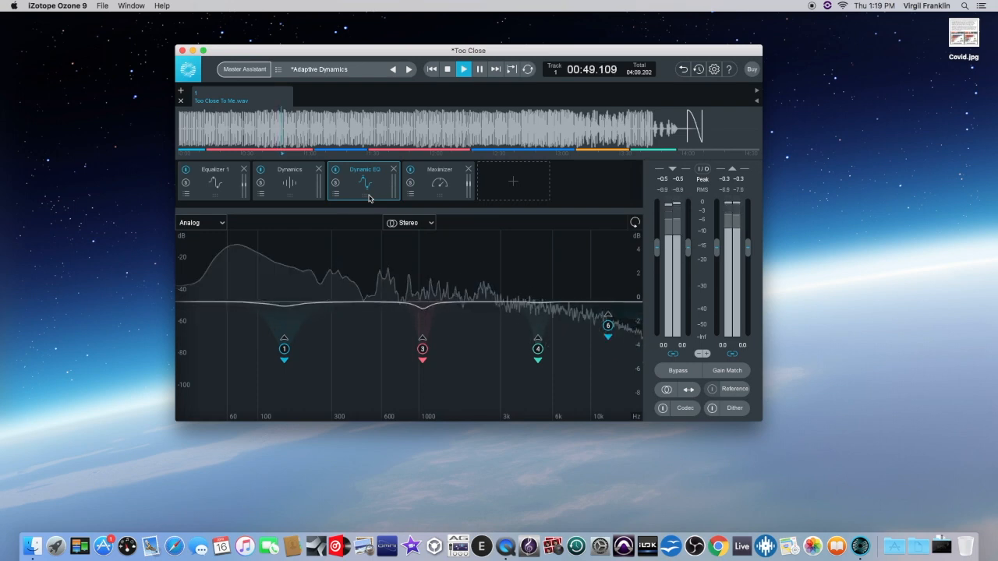
{"action": "left_click", "coordinate": [451, 200]}
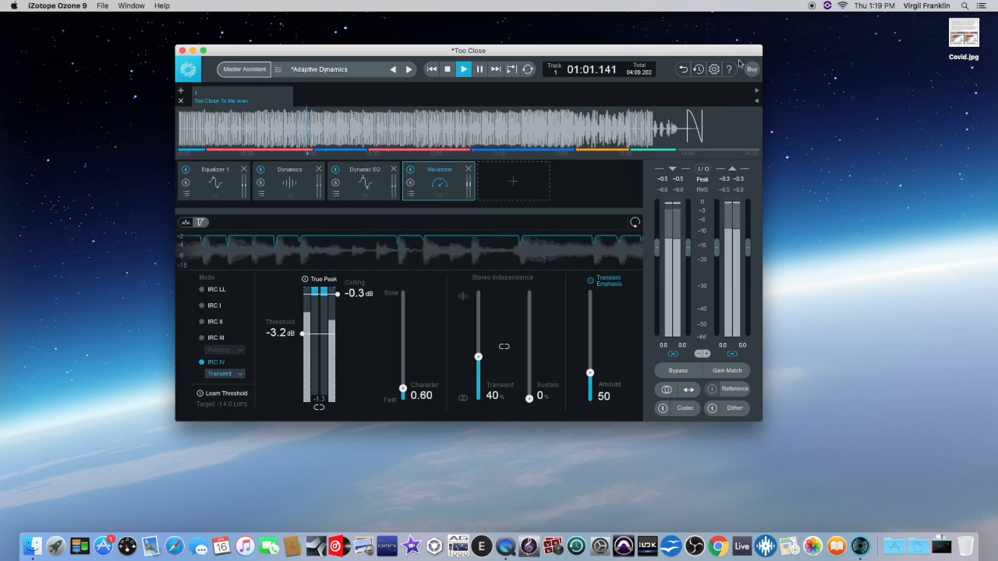
- Compare the track with the mastering chain bypassed and active, and stop playback
{"action": "left_click", "coordinate": [677, 371]}
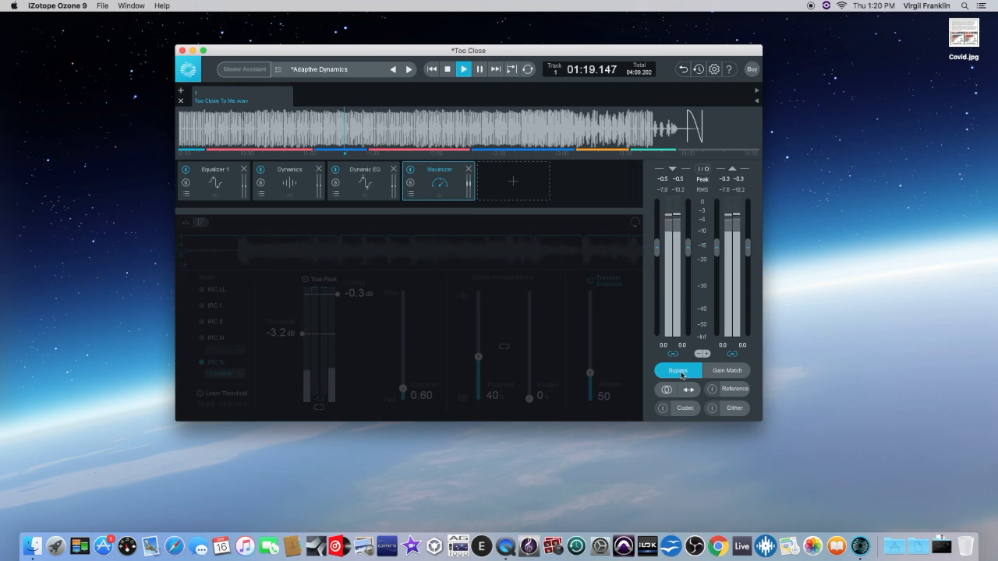
{"action": "left_click", "coordinate": [678, 372]}
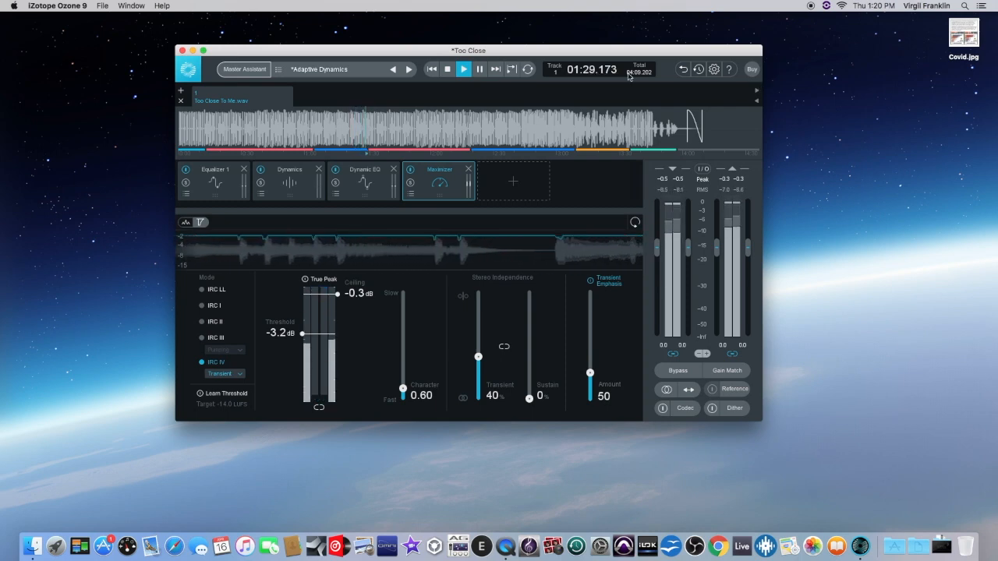
{"action": "left_click", "coordinate": [448, 69]}
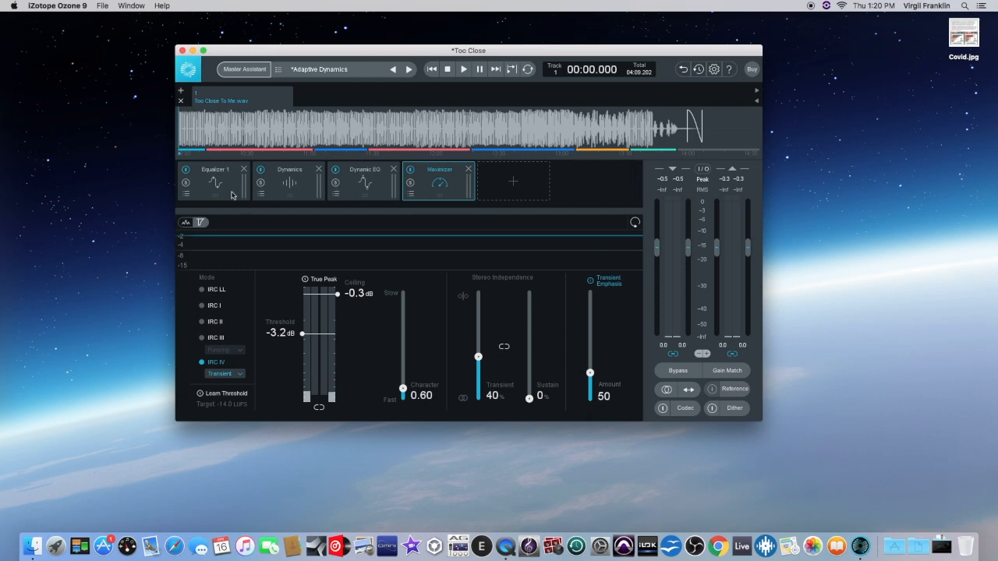
- Inspect the settings of Equalizer 1, Dynamics, Dynamic EQ and Maximizer in turn with playback stopped
{"action": "left_click", "coordinate": [231, 195]}
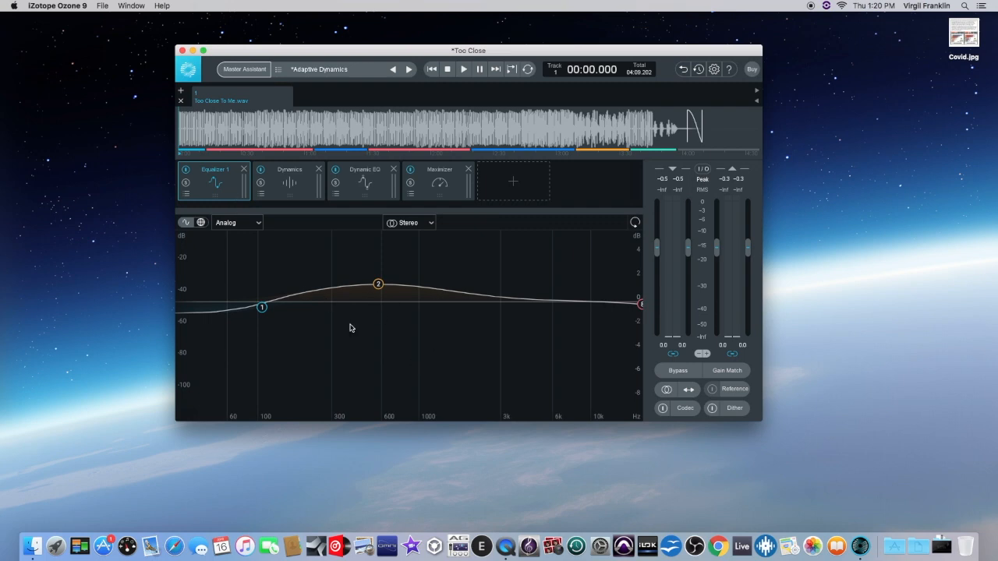
{"action": "left_click", "coordinate": [302, 192]}
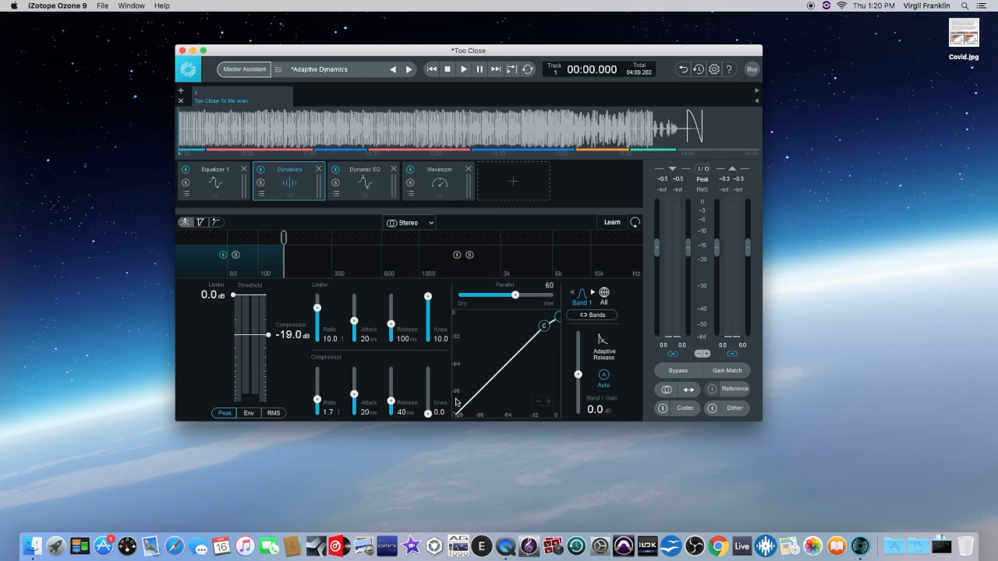
{"action": "left_click", "coordinate": [381, 198]}
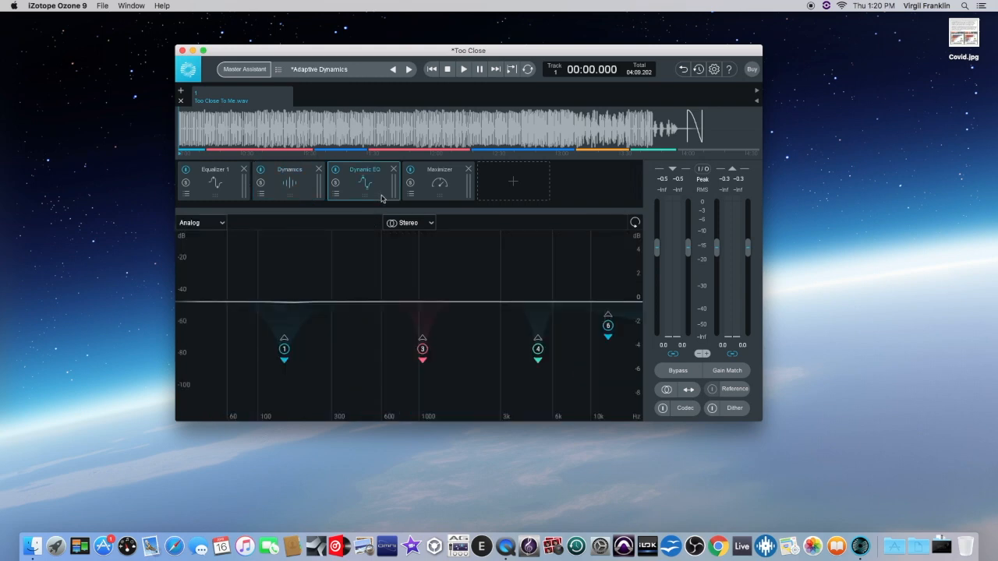
{"action": "left_click", "coordinate": [445, 201]}
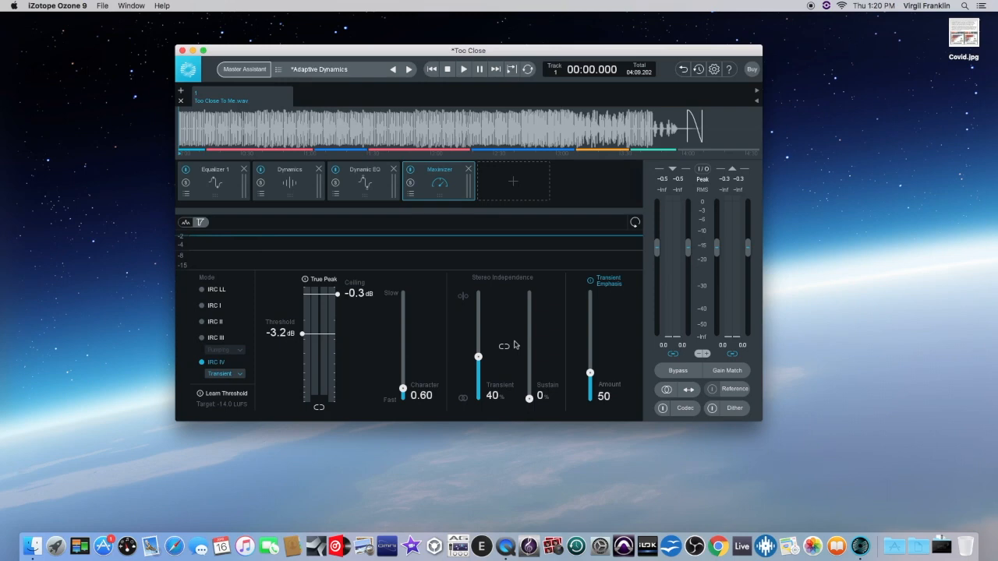
- Move the end of the track's fade-out slightly earlier, to a total length of 04:06.729
{"action": "mouse_move", "coordinate": [715, 127]}
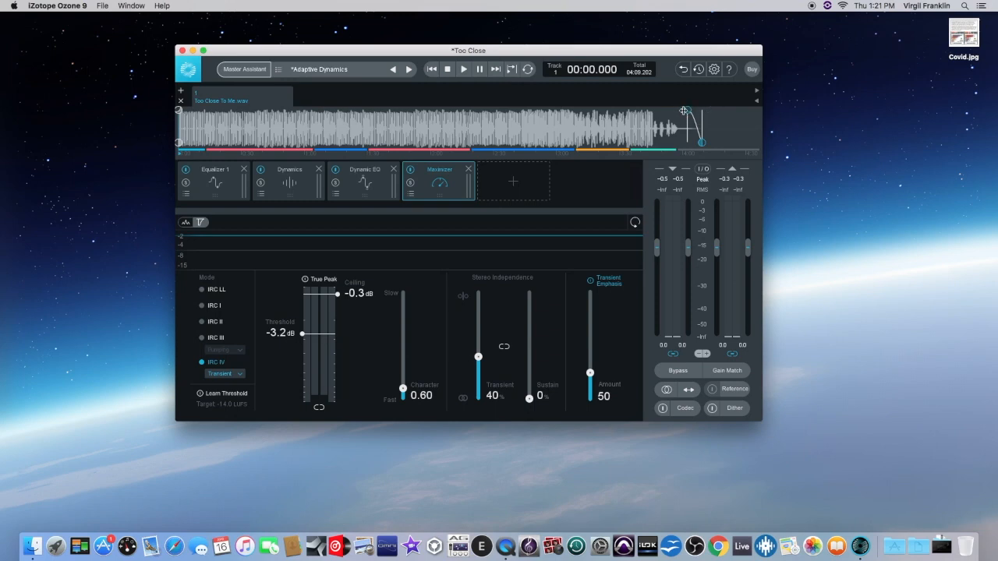
{"action": "left_click_drag", "start_coordinate": [701, 142], "coordinate": [697, 145]}
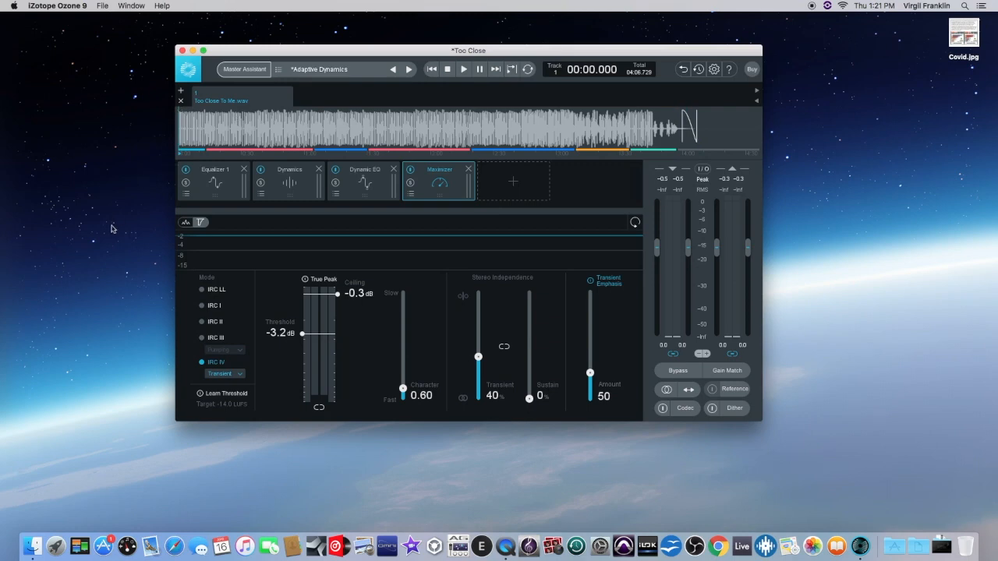
- Examine the audio export options for current and all tracks, including dither and file formats, and close them without exporting
{"action": "left_click", "coordinate": [102, 7]}
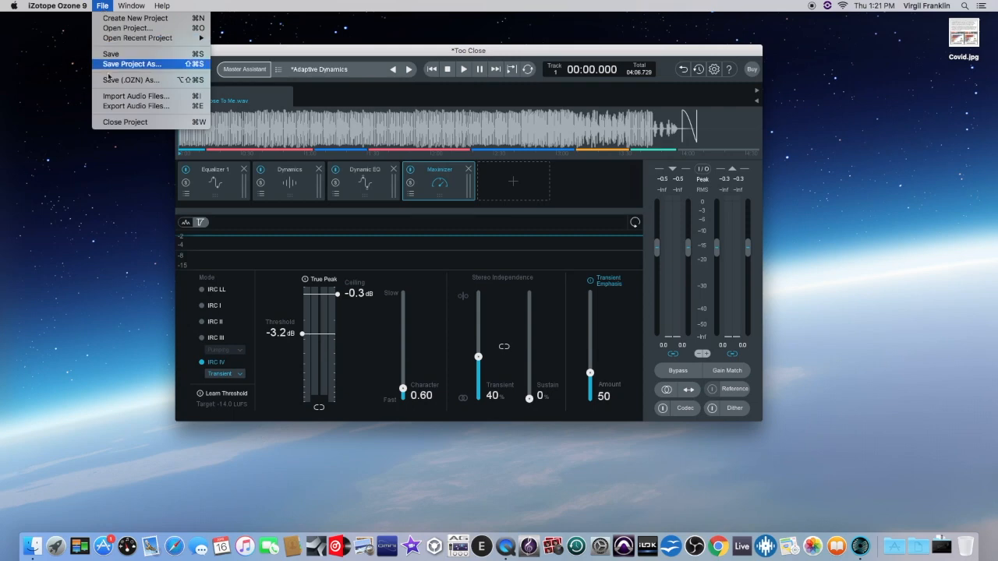
{"action": "left_click", "coordinate": [111, 106]}
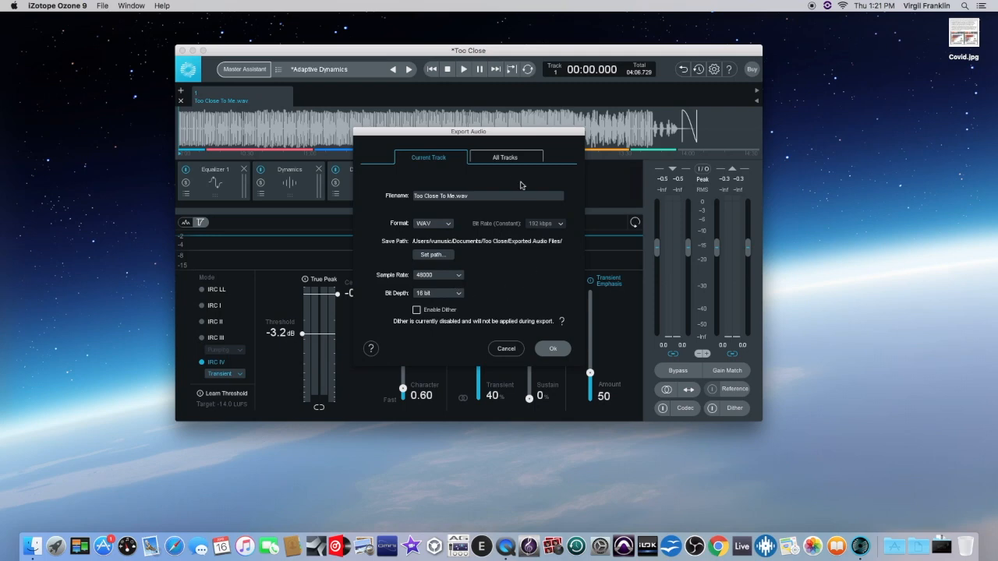
{"action": "left_click", "coordinate": [509, 160]}
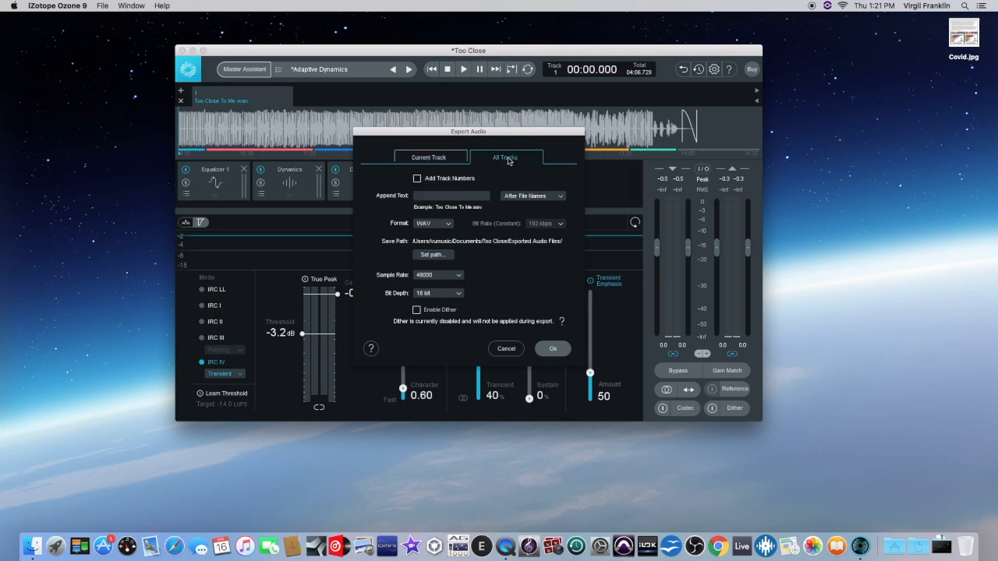
{"action": "left_click", "coordinate": [430, 158]}
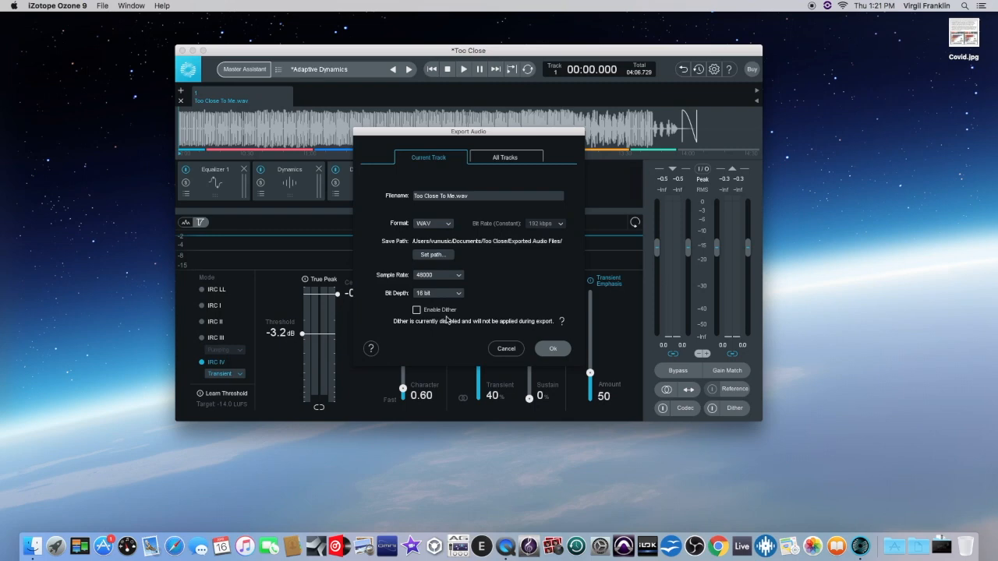
{"action": "left_click", "coordinate": [417, 311]}
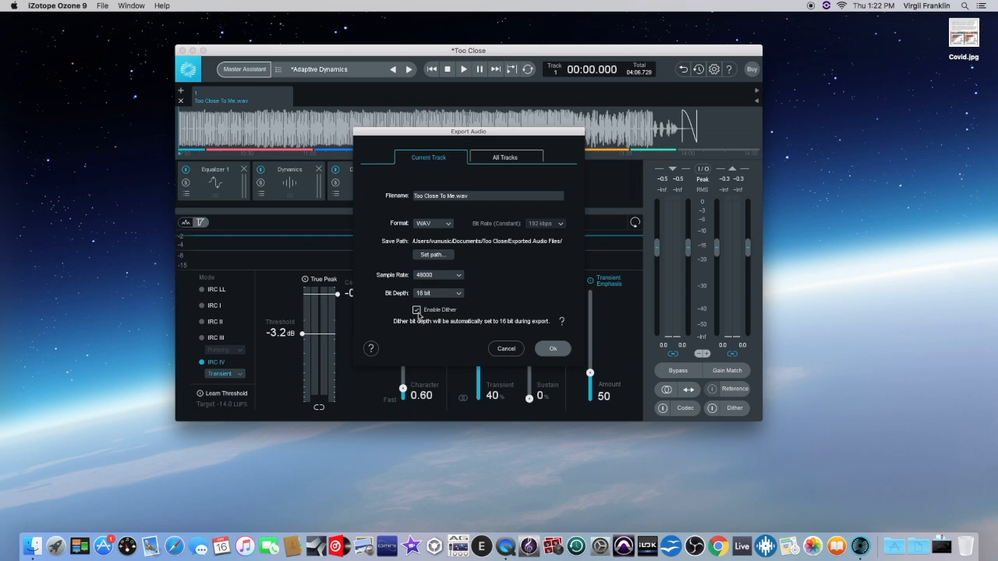
{"action": "left_click", "coordinate": [417, 311]}
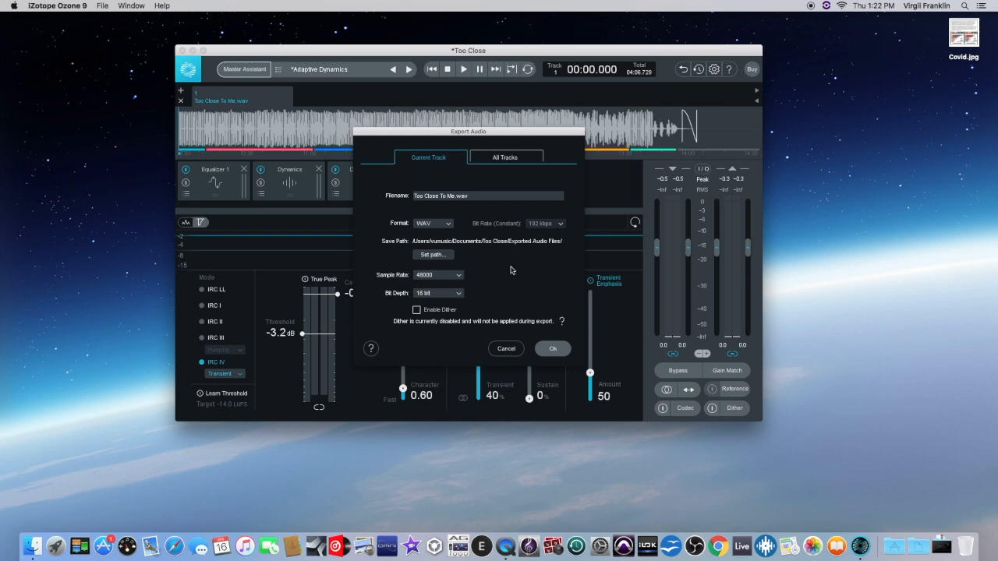
{"action": "left_click", "coordinate": [447, 224]}
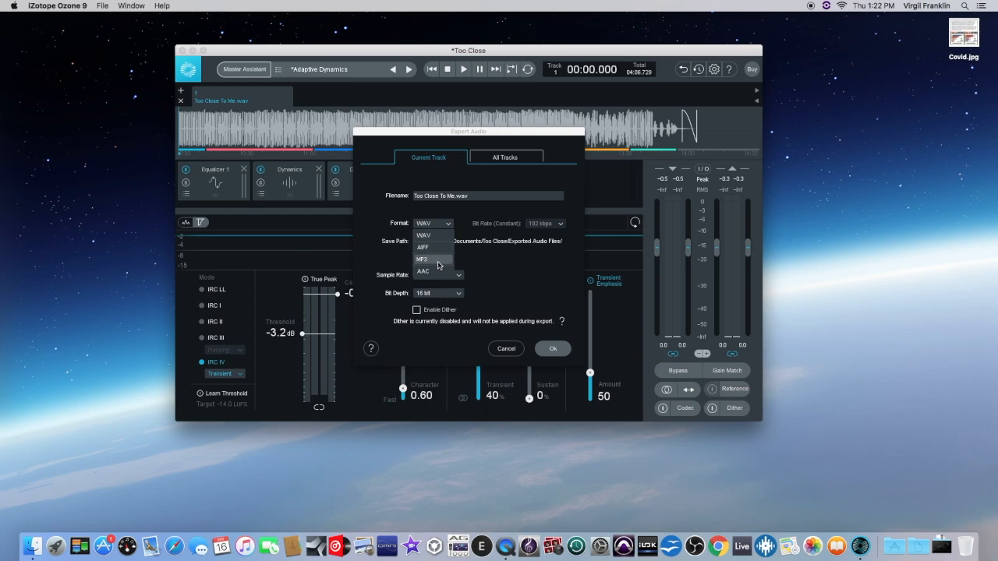
{"action": "left_click", "coordinate": [523, 271]}
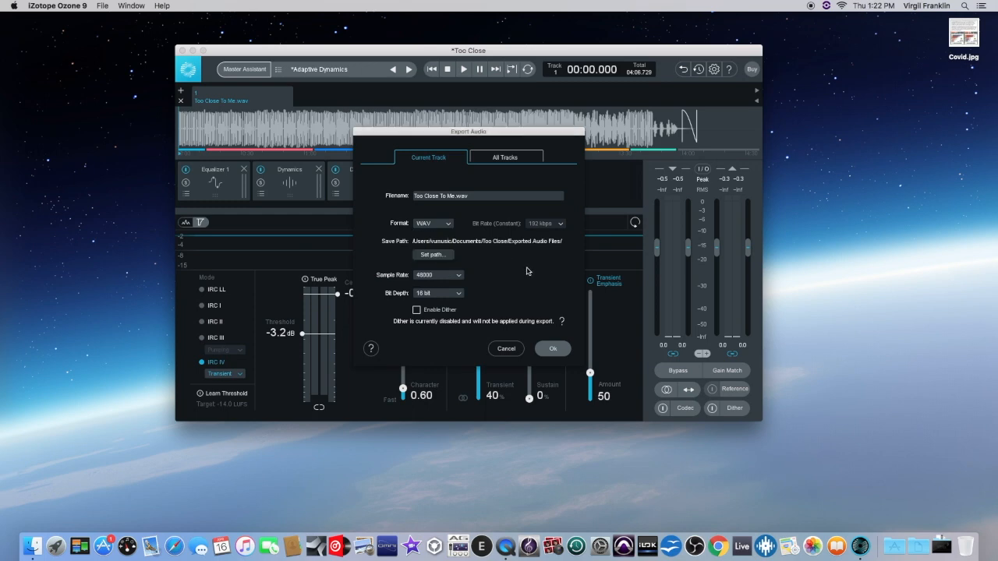
{"action": "left_click", "coordinate": [505, 349]}
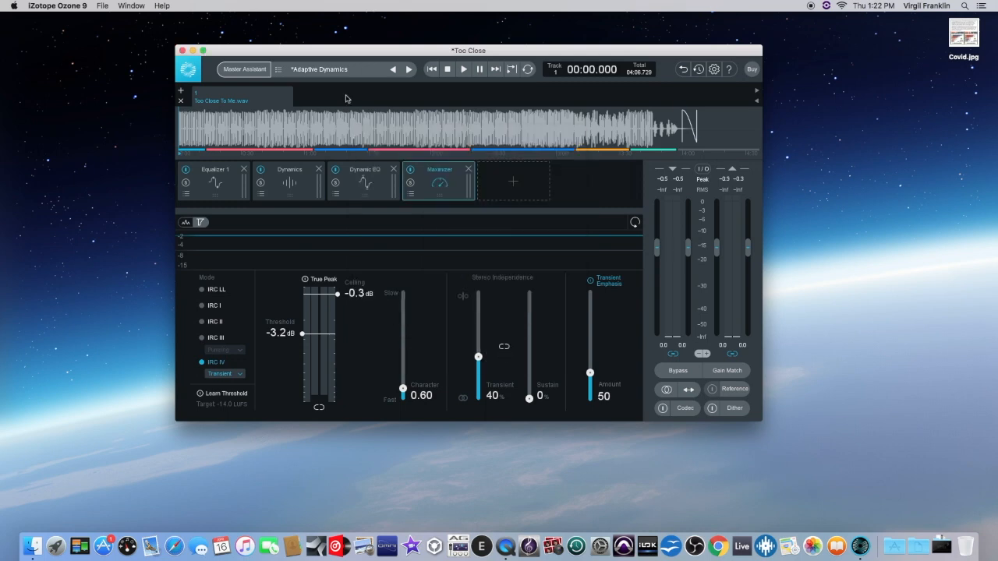